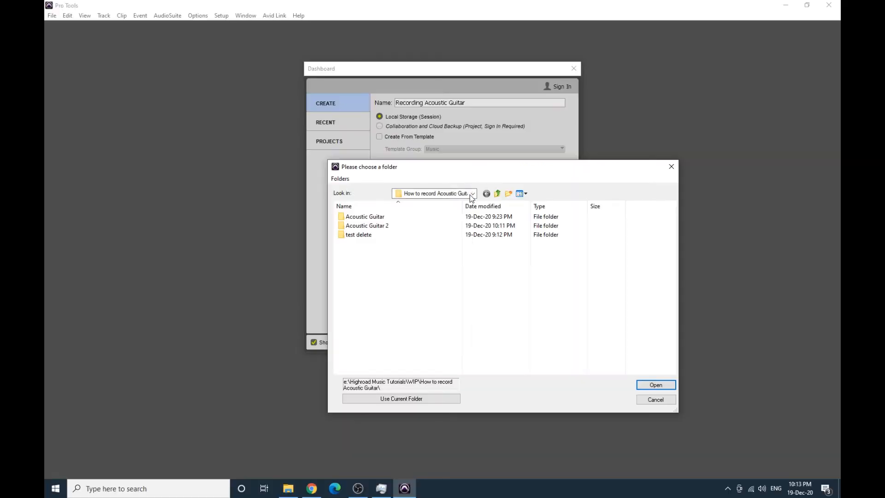
- Use the "How to record Acoustic Guitar" folder as the location and create the "Recording Acoustic Guitar" session
{"action": "left_click", "coordinate": [471, 195]}
{"action": "left_click", "coordinate": [468, 193]}
{"action": "left_click", "coordinate": [452, 353]}
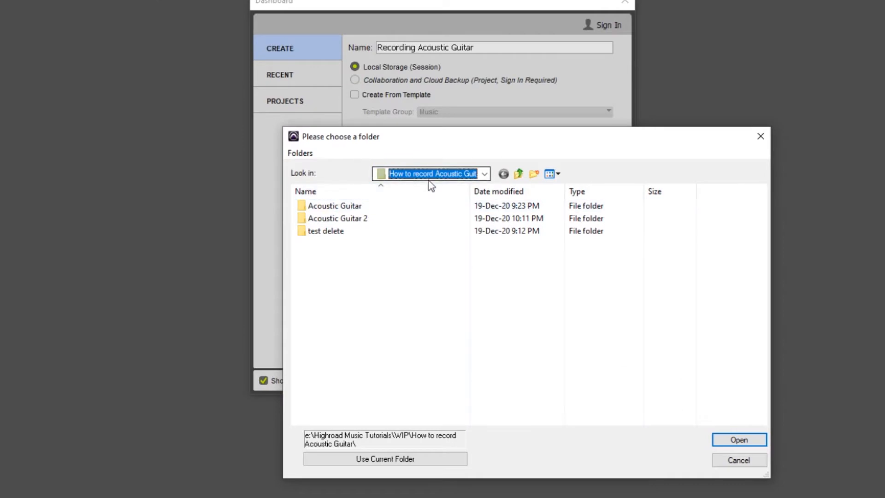
{"action": "left_click", "coordinate": [445, 461]}
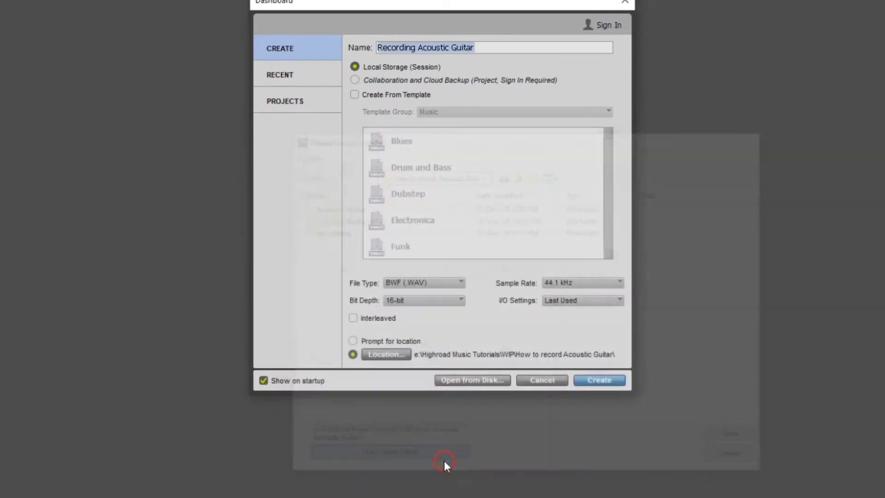
{"action": "left_click", "coordinate": [595, 381]}
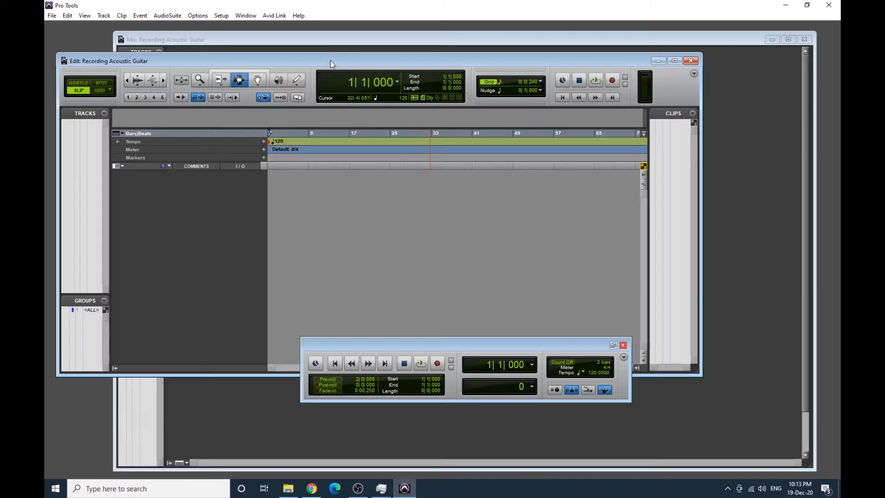
- Look over the new session's Edit and Mix windows, finishing with the Edit window in front
{"action": "left_click_drag", "start_coordinate": [331, 61], "coordinate": [340, 61]}
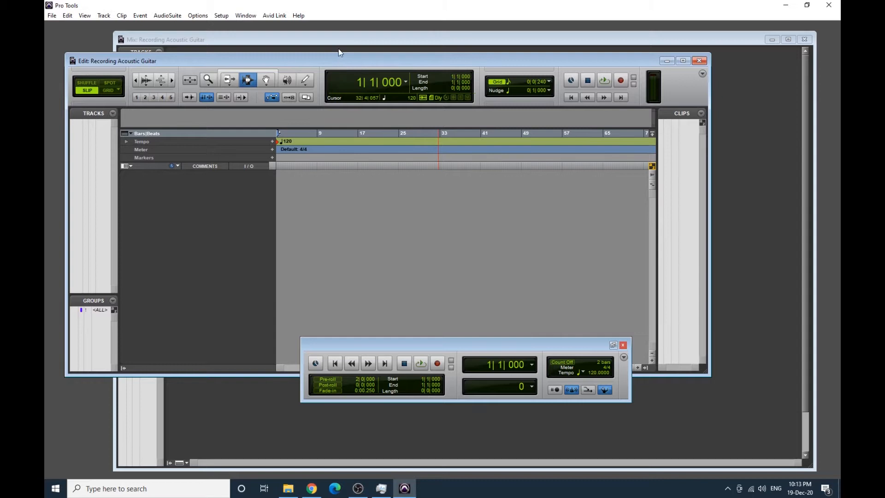
{"action": "left_click_drag", "start_coordinate": [338, 40], "coordinate": [336, 40]}
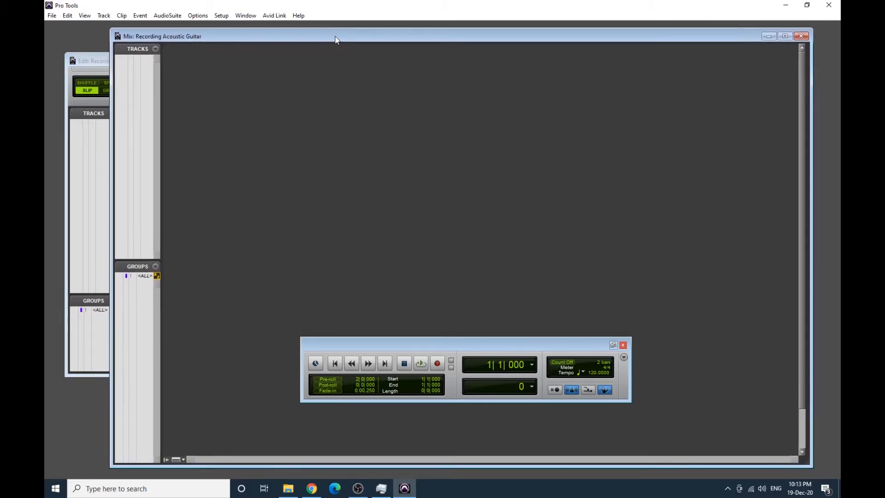
{"action": "left_click", "coordinate": [105, 60]}
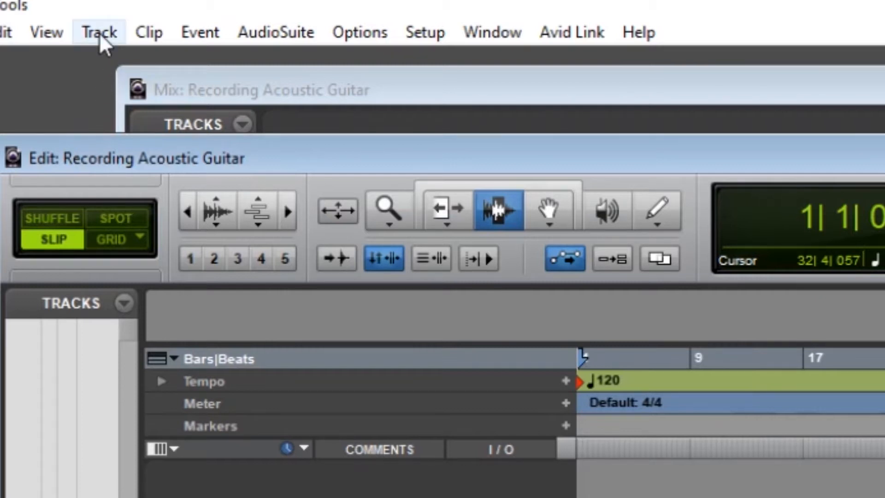
- Create two new mono audio tracks in the session
{"action": "left_click", "coordinate": [99, 33]}
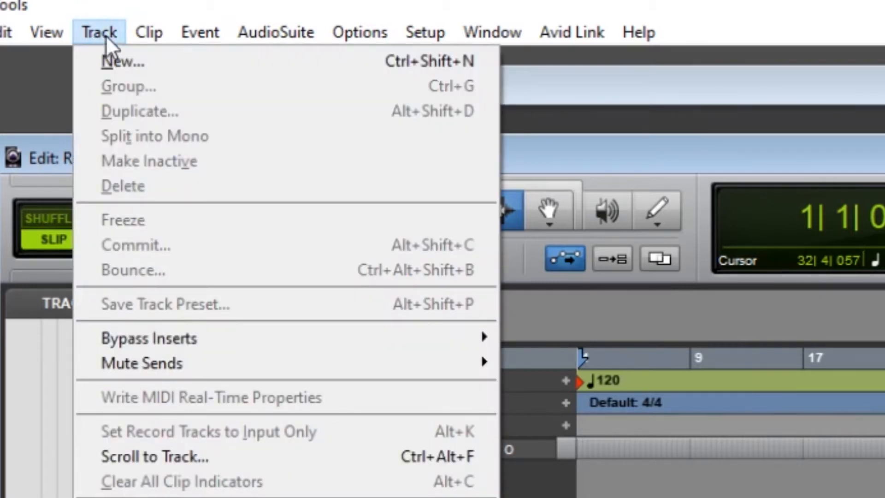
{"action": "left_click", "coordinate": [112, 60]}
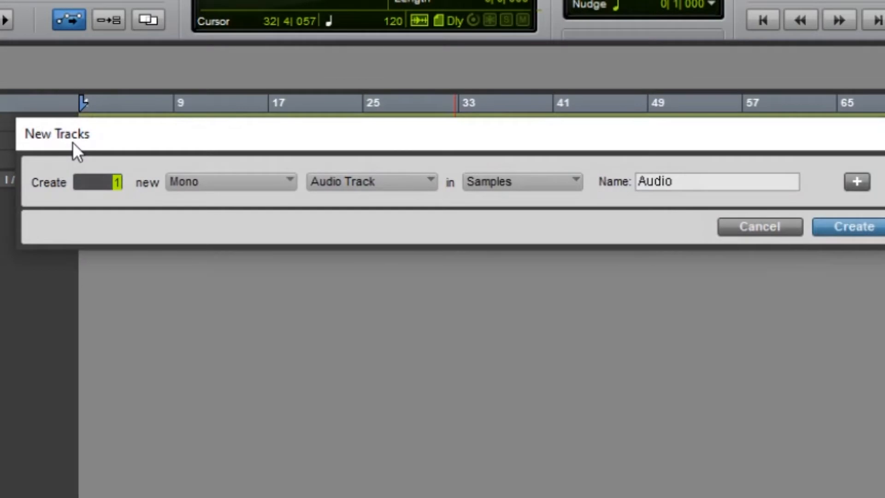
{"action": "type", "text": "2"}
{"action": "left_click", "coordinate": [873, 235]}
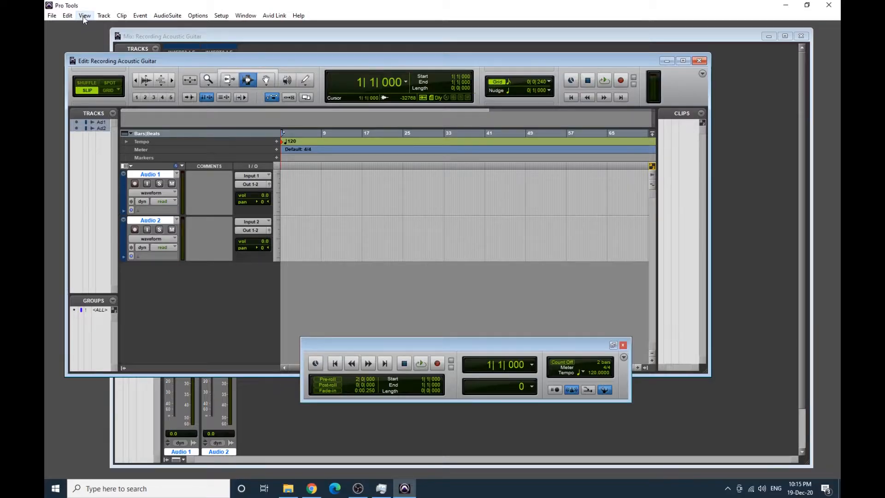
- Hide the I/O column in the Edit window and show it again
{"action": "left_click", "coordinate": [85, 16]}
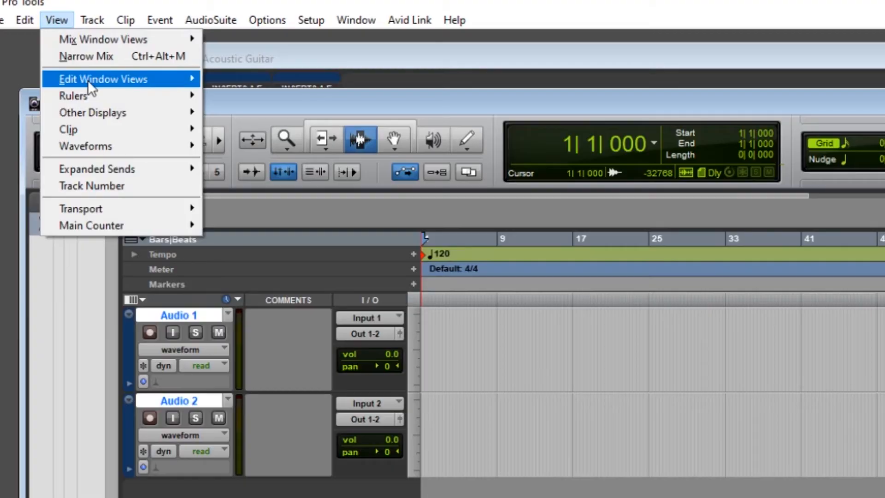
{"action": "mouse_move", "coordinate": [110, 47]}
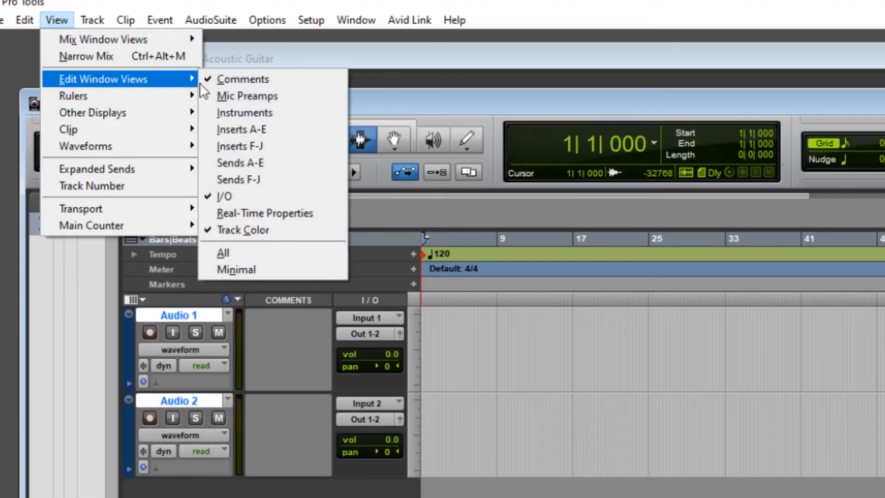
{"action": "left_click", "coordinate": [225, 198]}
{"action": "left_click", "coordinate": [45, 21]}
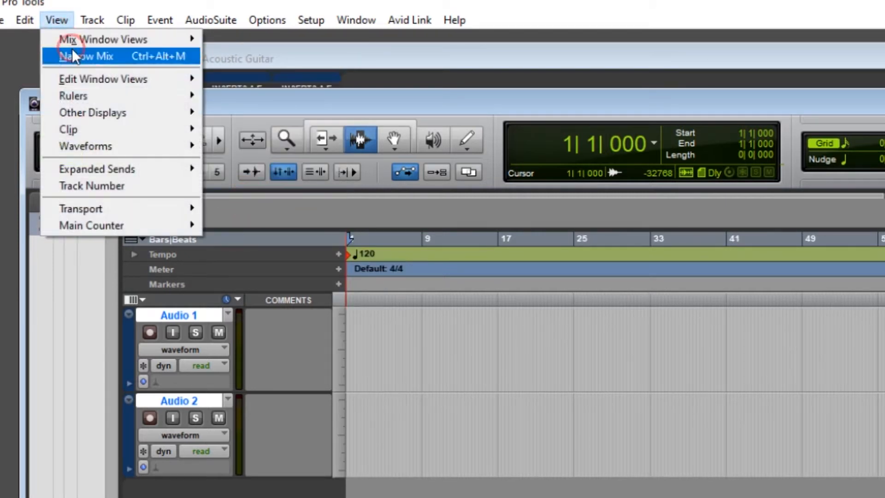
{"action": "mouse_move", "coordinate": [76, 79]}
{"action": "left_click", "coordinate": [239, 199]}
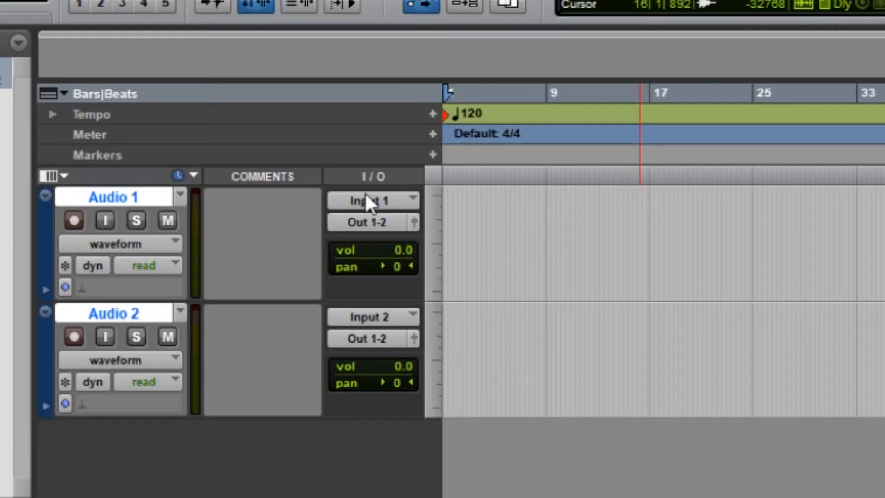
- Assign Input 1 to the Audio 1 track and Input 2 to the Audio 2 track
{"action": "left_click", "coordinate": [253, 176]}
{"action": "mouse_move", "coordinate": [463, 272]}
{"action": "left_click", "coordinate": [578, 268]}
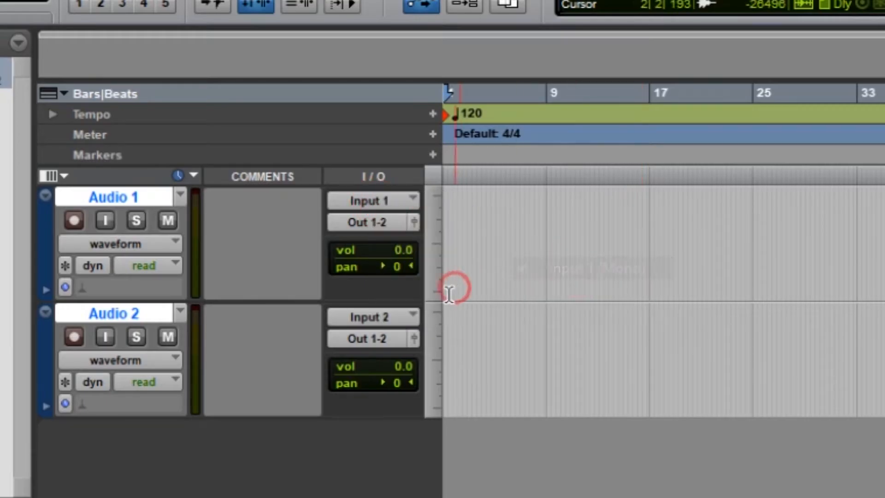
{"action": "left_click", "coordinate": [386, 319]}
{"action": "left_click", "coordinate": [523, 386]}
{"action": "left_click", "coordinate": [576, 405]}
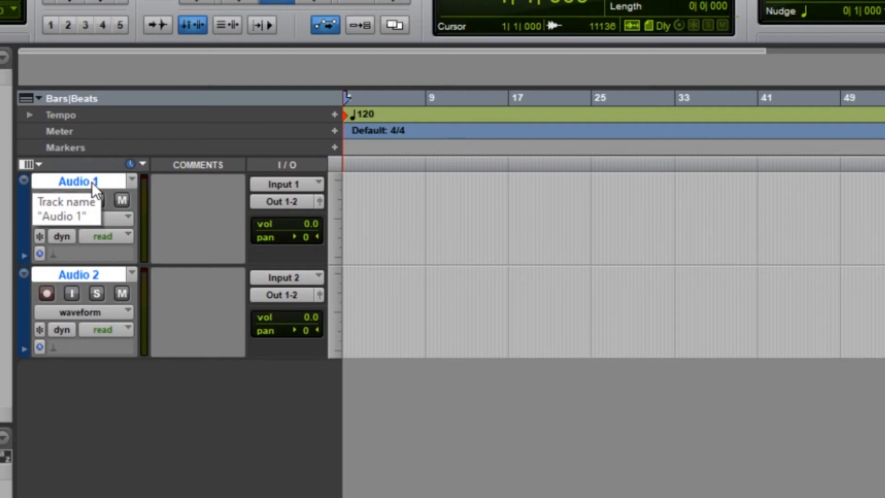
- Rename the Audio 1 track "Guitar Lead" and the Audio 2 track "Guitar Mic"
{"action": "double_click", "coordinate": [93, 181]}
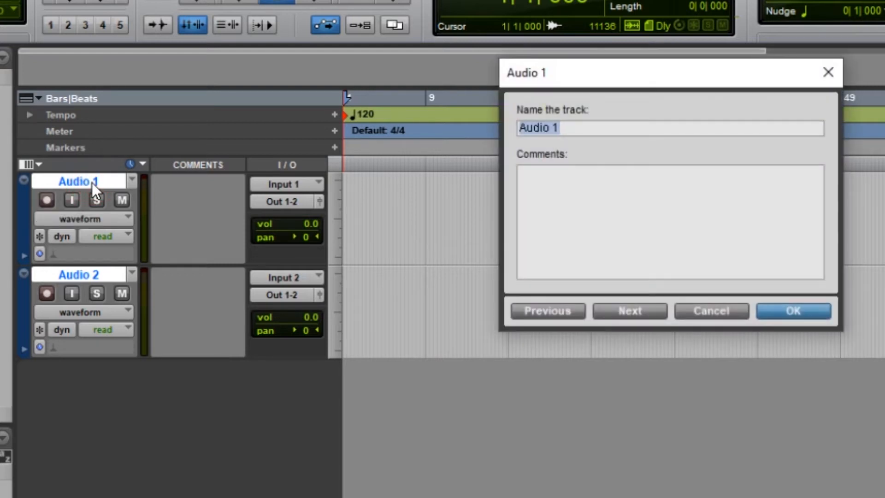
{"action": "type", "text": "Guitar Le"}
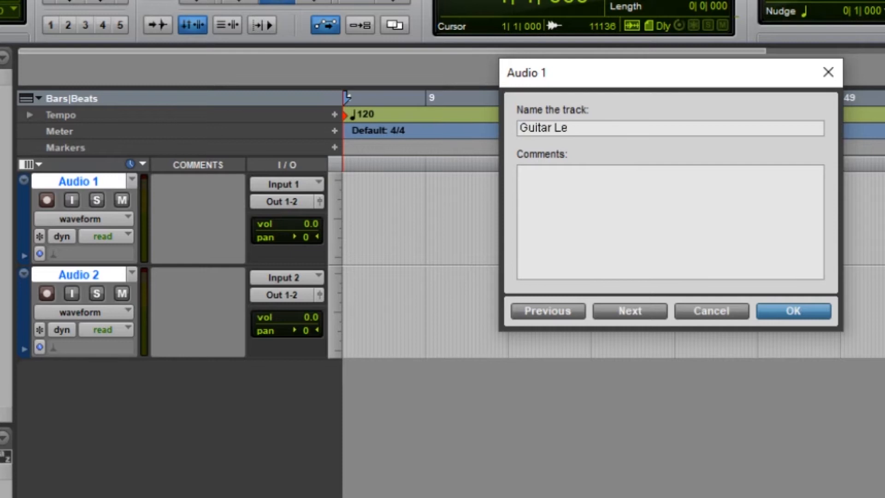
{"action": "type", "text": "ad"}
{"action": "key", "text": "Return"}
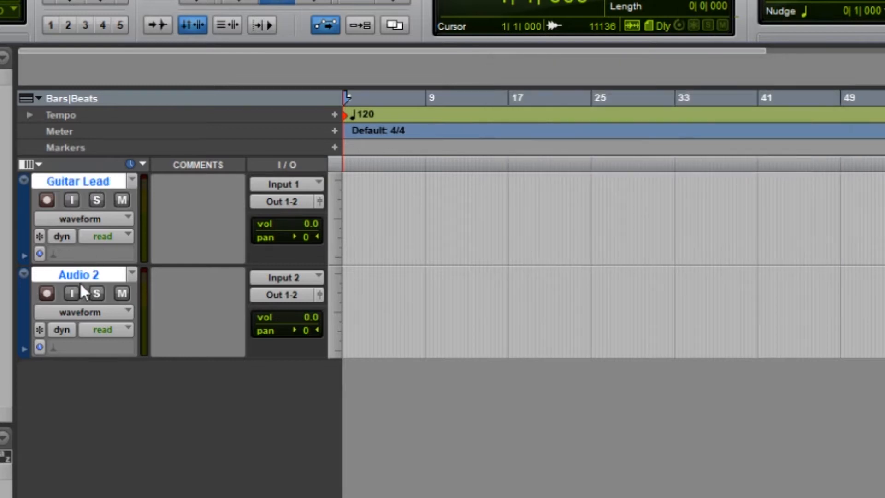
{"action": "double_click", "coordinate": [85, 275]}
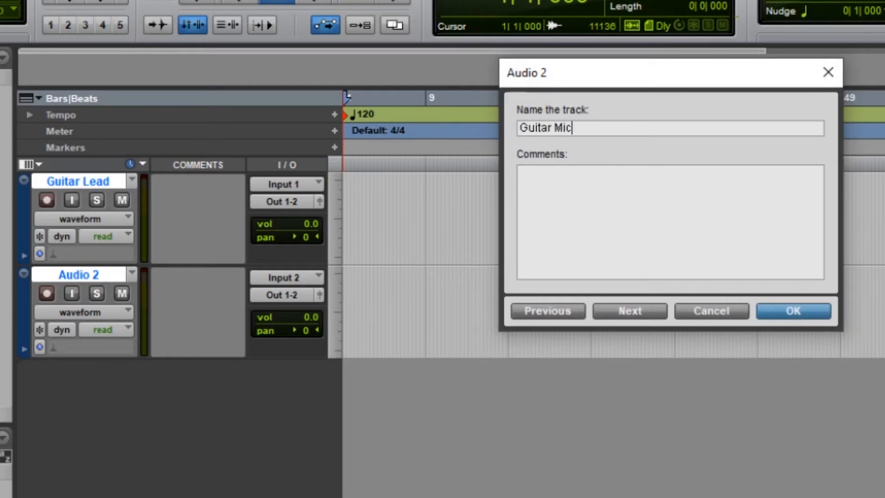
{"action": "key", "text": "Return"}
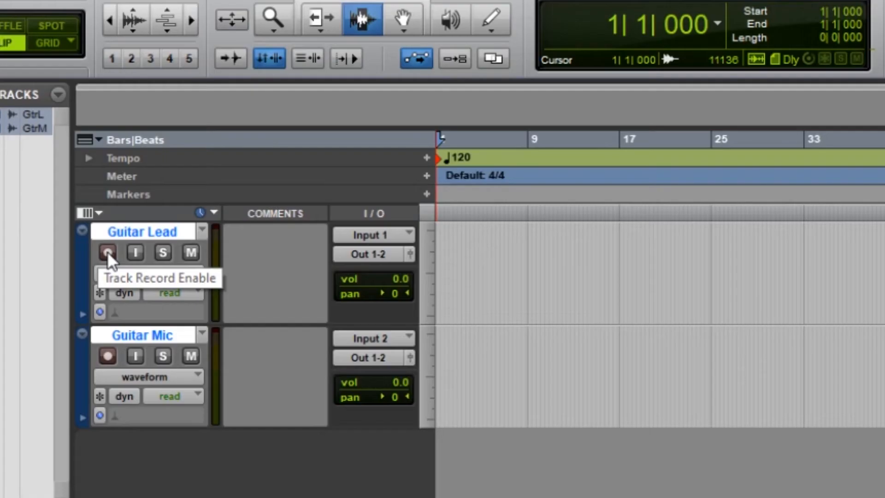
- Record-enable the Guitar Lead and Guitar Mic tracks and clear Guitar Lead's clip indicator in the Mix window
{"action": "left_click", "coordinate": [135, 183]}
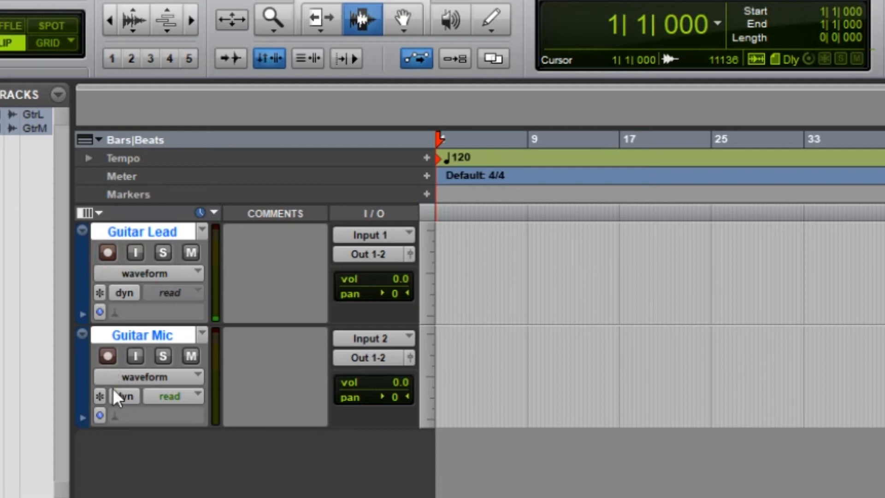
{"action": "left_click", "coordinate": [107, 356]}
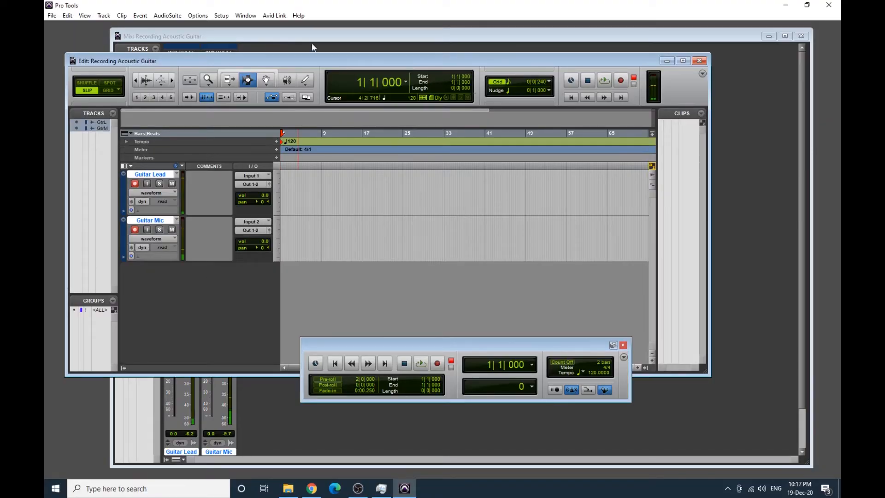
{"action": "left_click", "coordinate": [316, 38]}
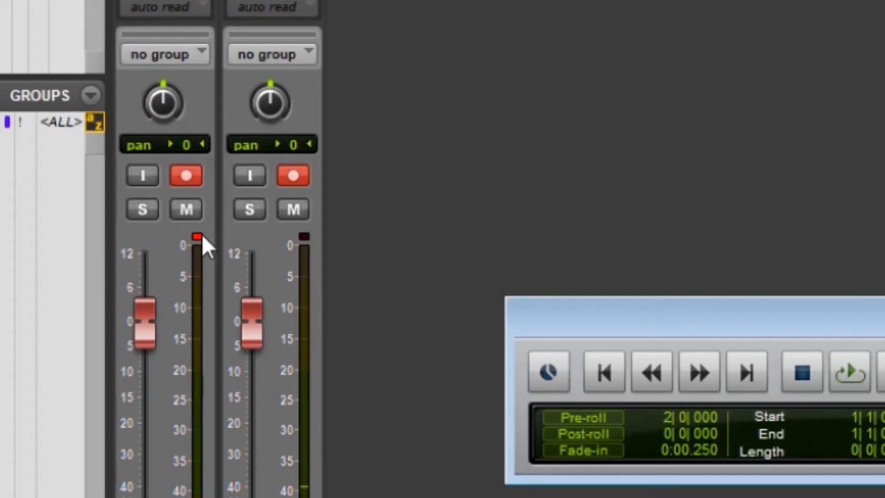
{"action": "left_click", "coordinate": [207, 239]}
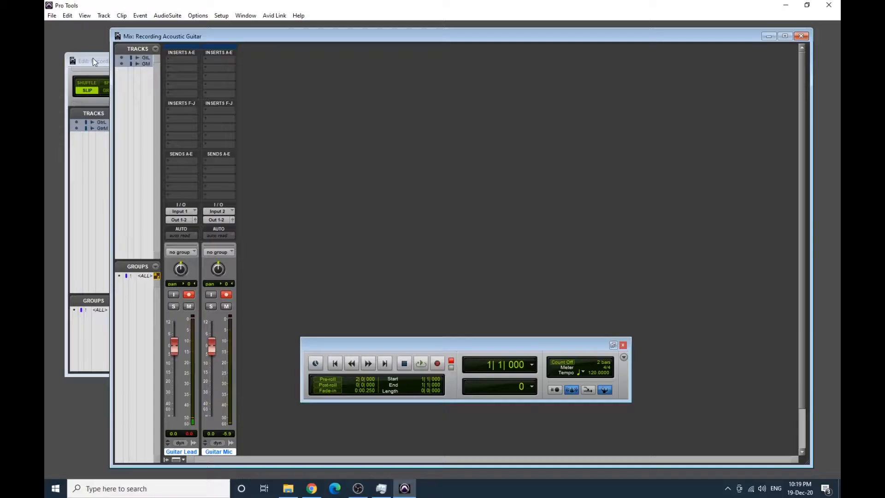
- Return to the Edit window and create a click track
{"action": "left_click", "coordinate": [93, 58]}
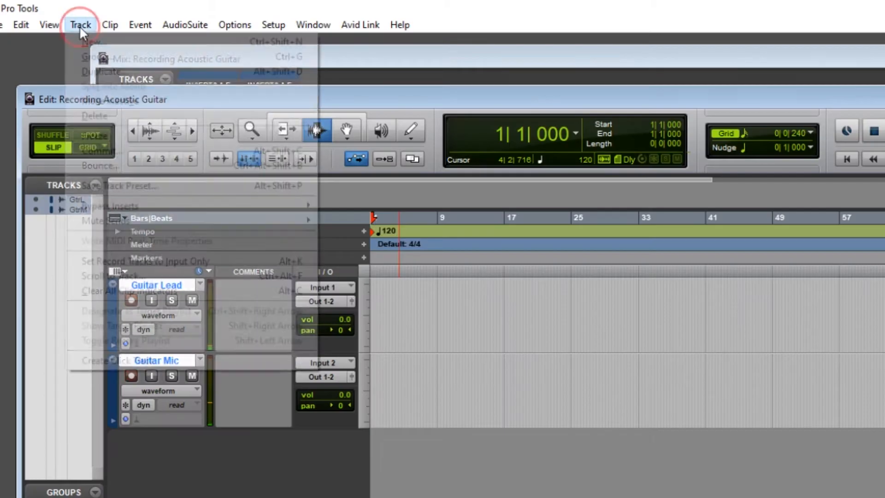
{"action": "left_click", "coordinate": [104, 15]}
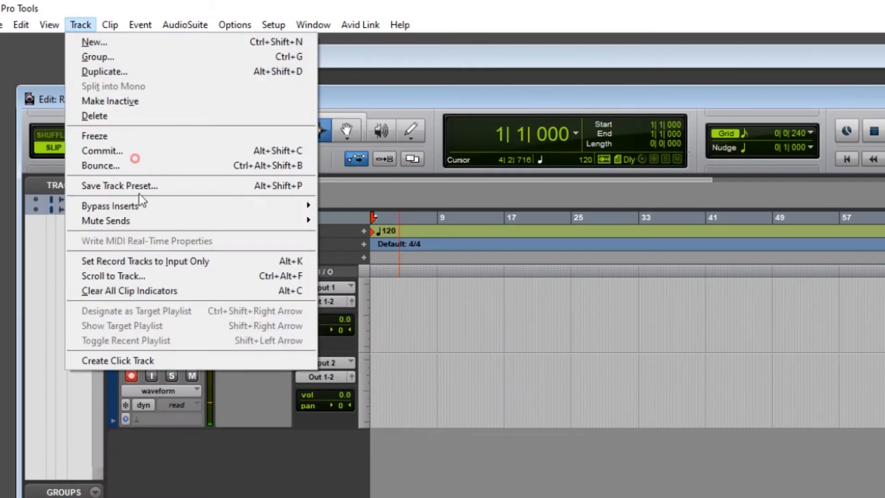
{"action": "left_click", "coordinate": [139, 360]}
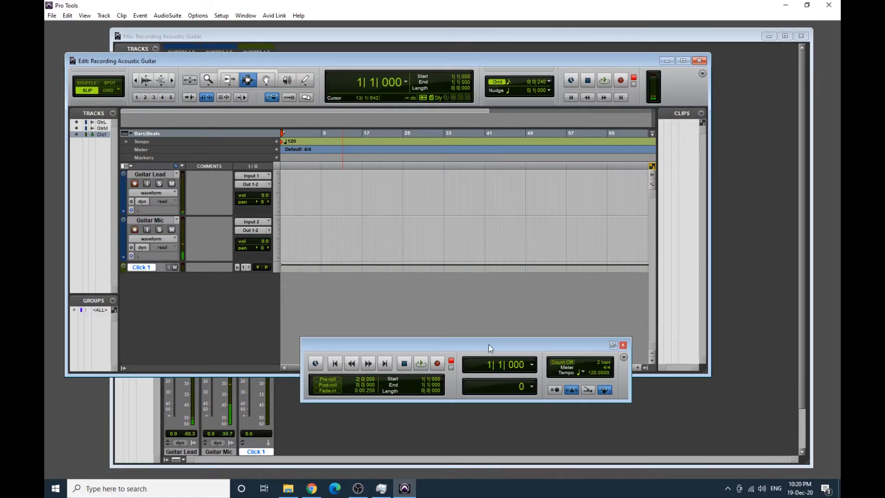
- Move the floating Transport window slightly, close it and reopen it
{"action": "left_click_drag", "start_coordinate": [489, 344], "coordinate": [487, 327]}
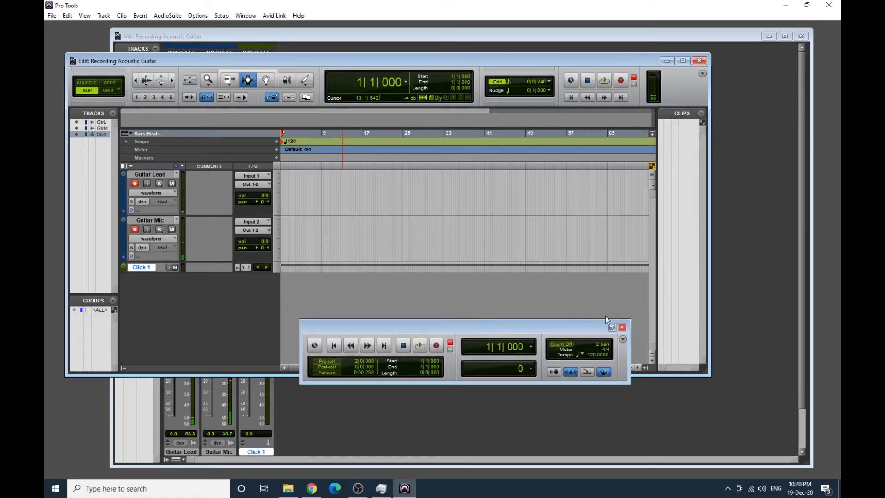
{"action": "left_click", "coordinate": [622, 328]}
{"action": "left_click", "coordinate": [247, 14]}
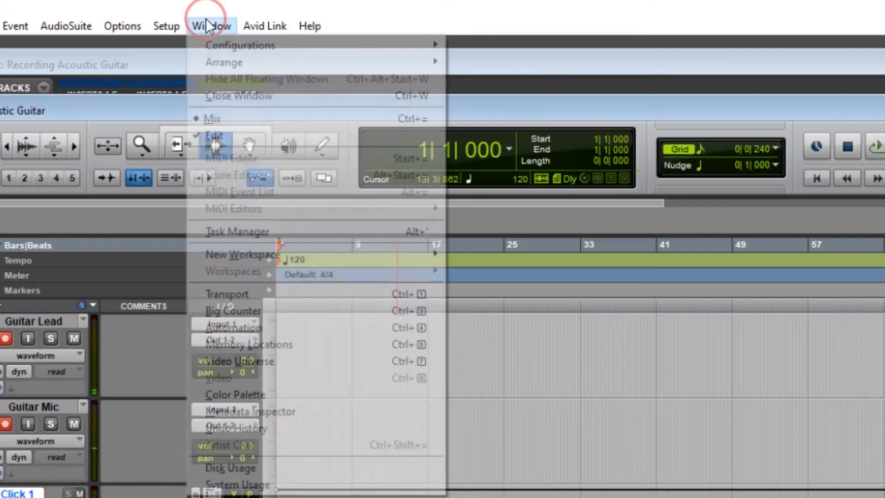
{"action": "left_click", "coordinate": [279, 156]}
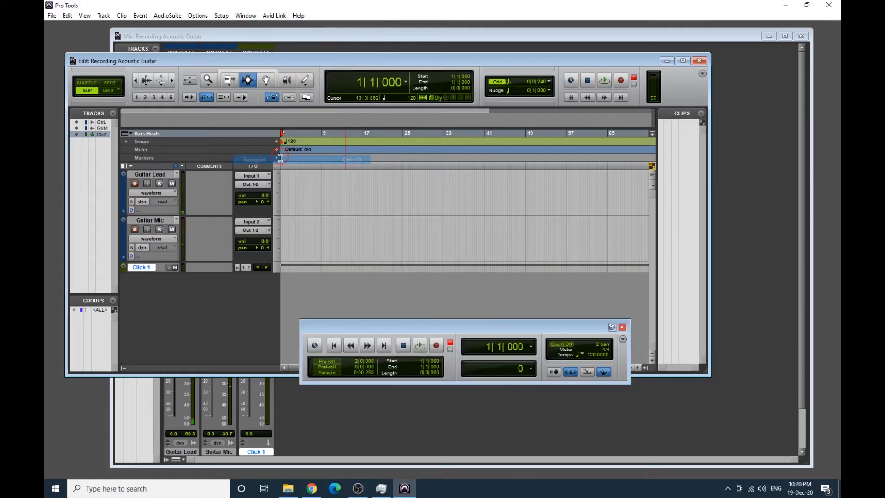
- Select the tempo value in the Transport and briefly play the click track at the current tempo
{"action": "left_click", "coordinate": [530, 329]}
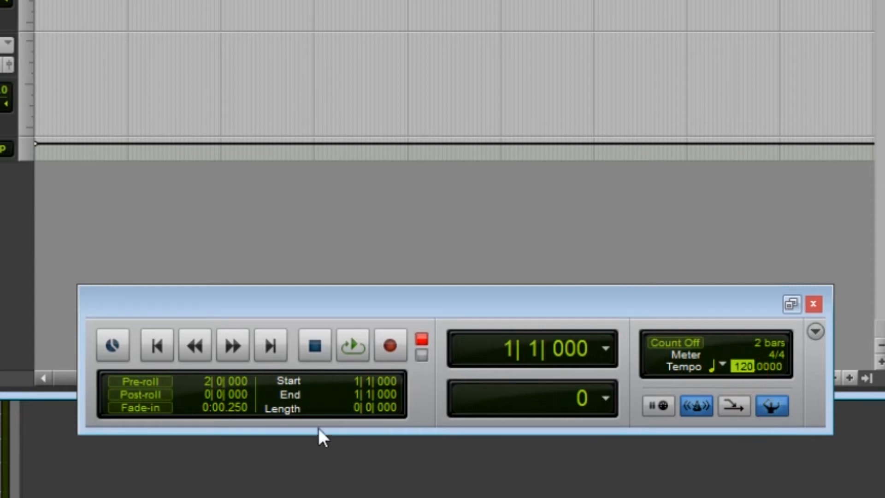
{"action": "left_click", "coordinate": [350, 346]}
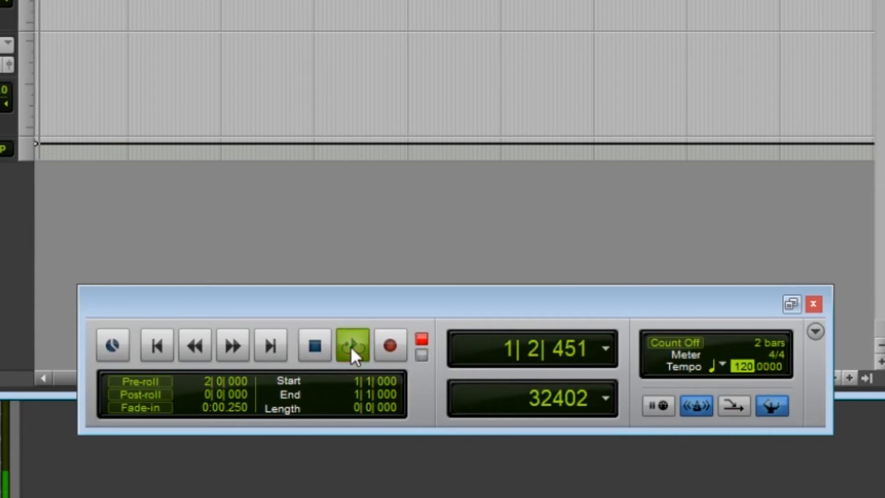
{"action": "left_click", "coordinate": [314, 346]}
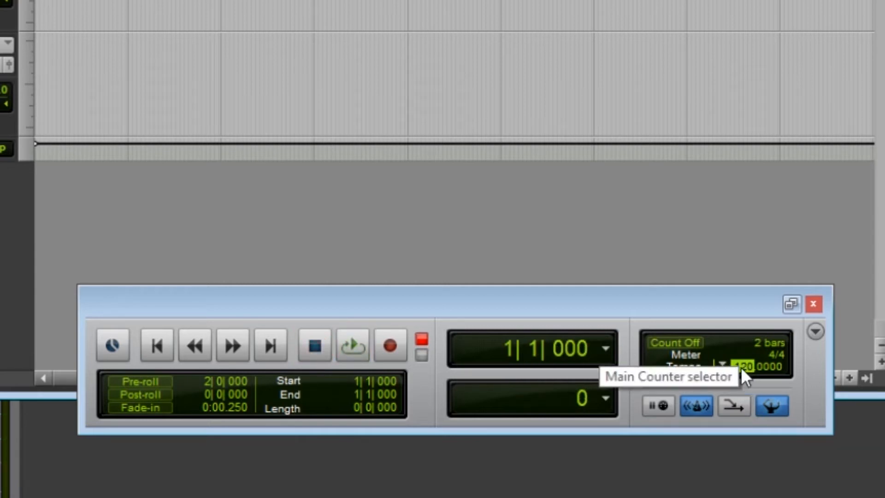
- Set the session tempo to 160 and briefly play the click track, finishing with playback at the session start
{"action": "type", "text": "60"}
{"action": "key", "text": "Return"}
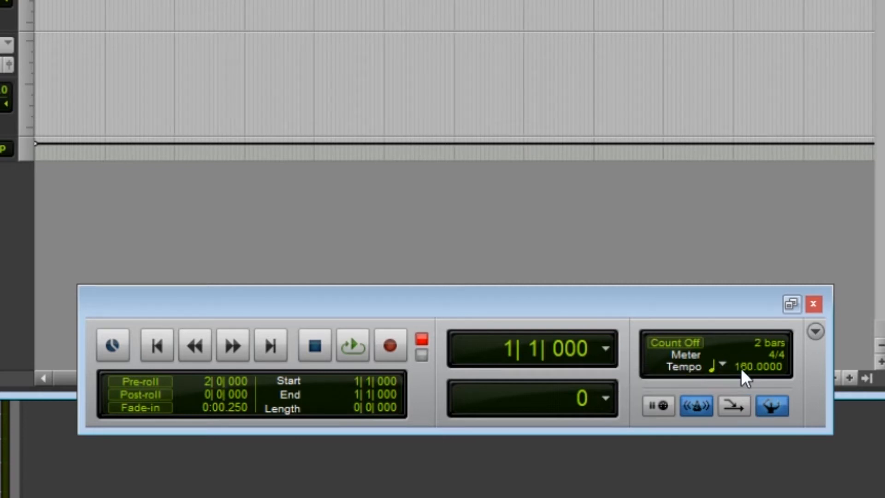
{"action": "left_click", "coordinate": [335, 349]}
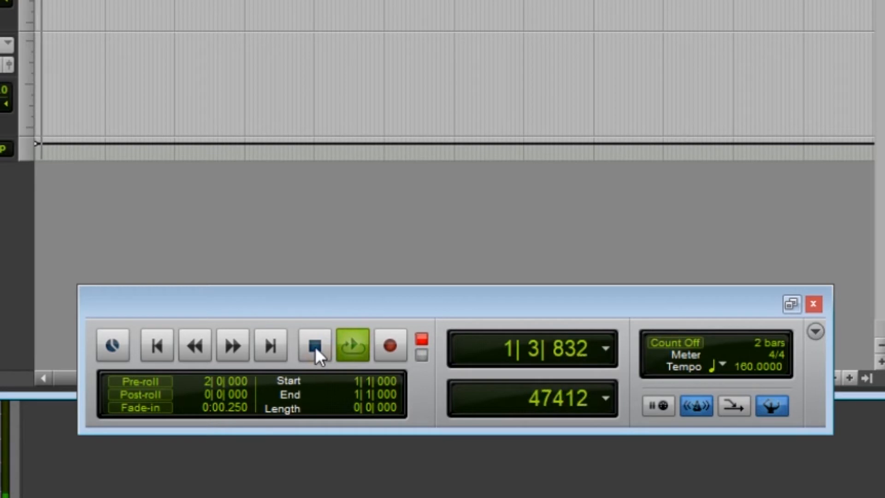
{"action": "left_click", "coordinate": [314, 346]}
{"action": "left_click", "coordinate": [214, 347]}
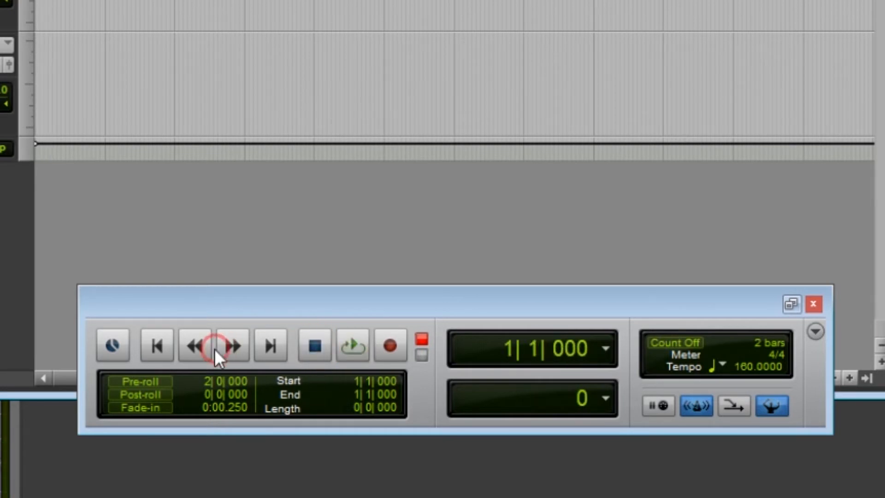
{"action": "left_click", "coordinate": [160, 348]}
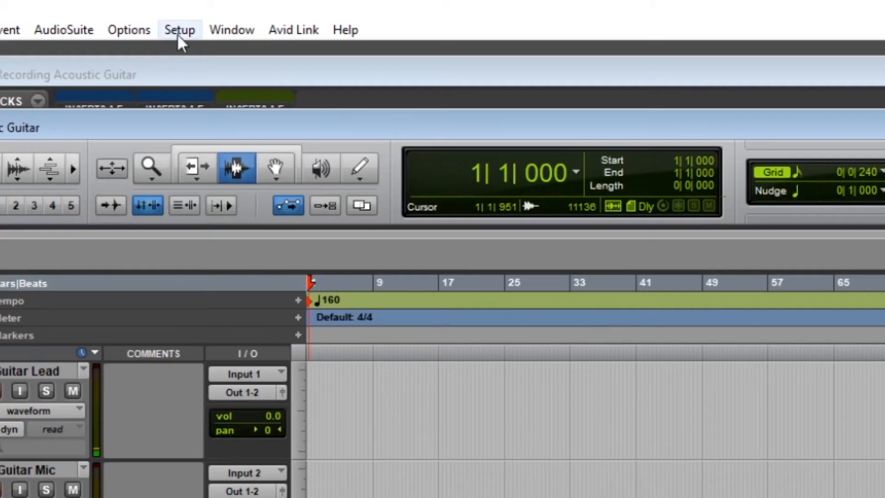
- Choose a hardware buffer size of 128 samples in the Playback Engine settings and accept them
{"action": "left_click", "coordinate": [179, 31]}
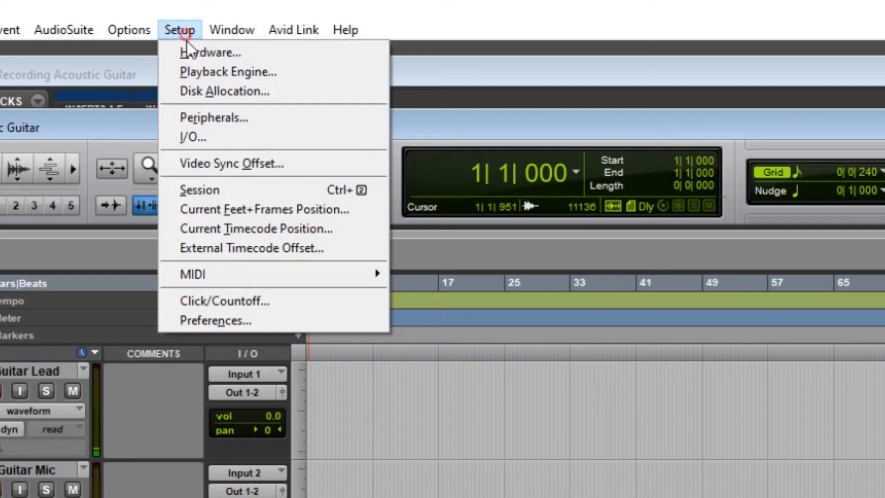
{"action": "left_click", "coordinate": [215, 72]}
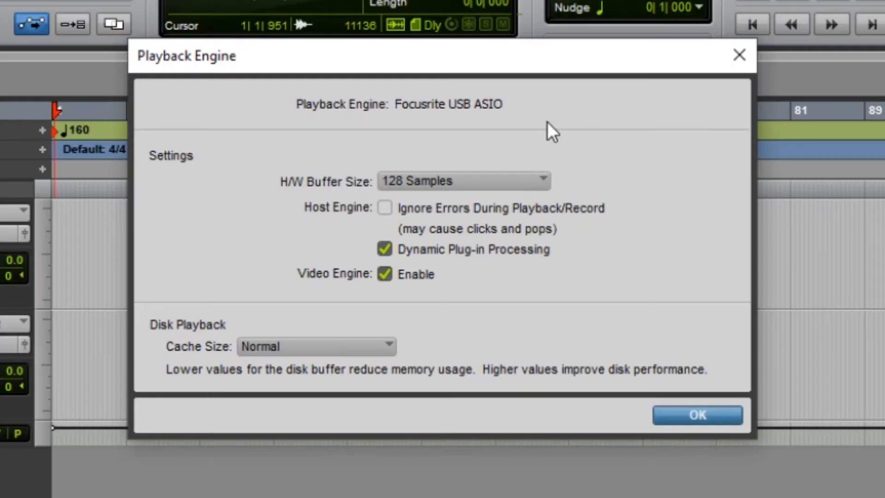
{"action": "left_click", "coordinate": [514, 181]}
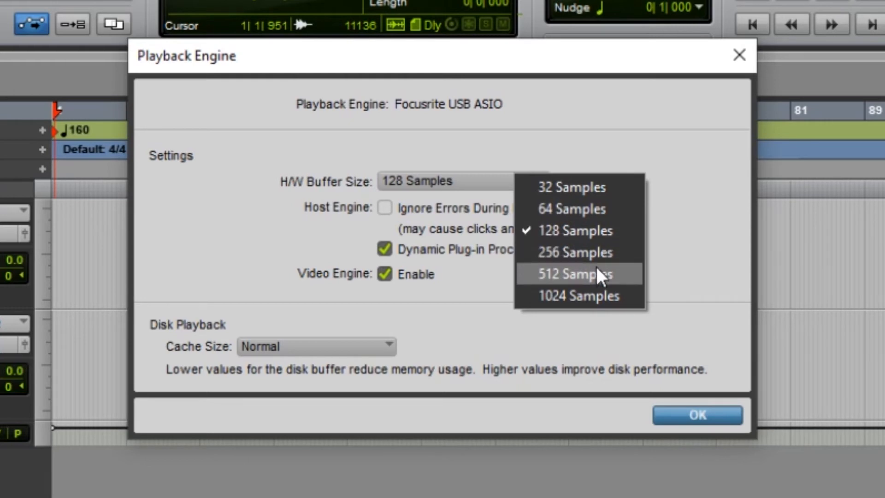
{"action": "left_click", "coordinate": [592, 234]}
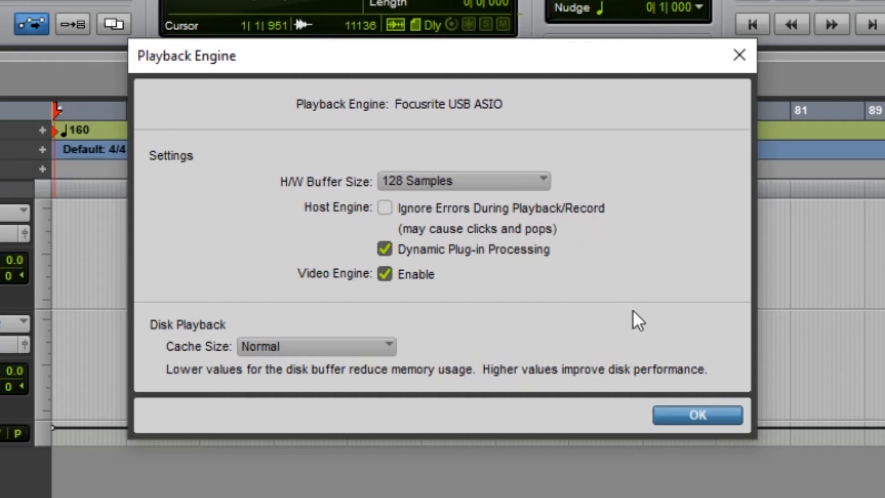
{"action": "left_click", "coordinate": [678, 416]}
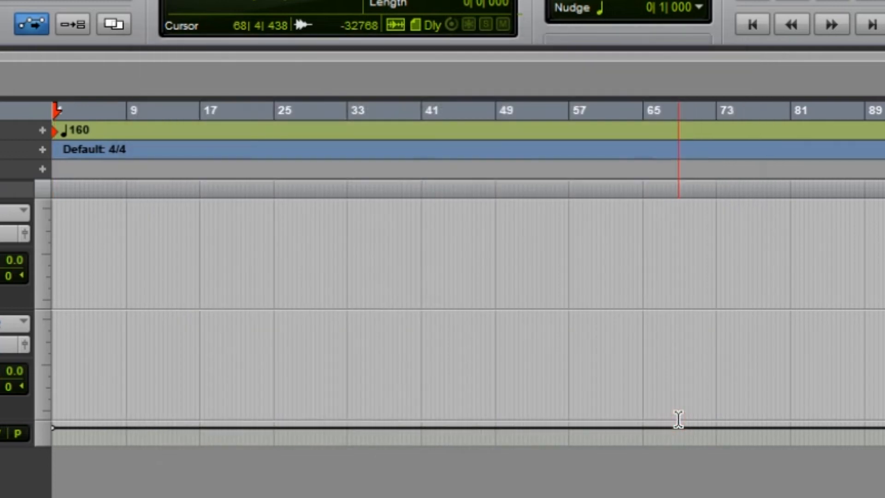